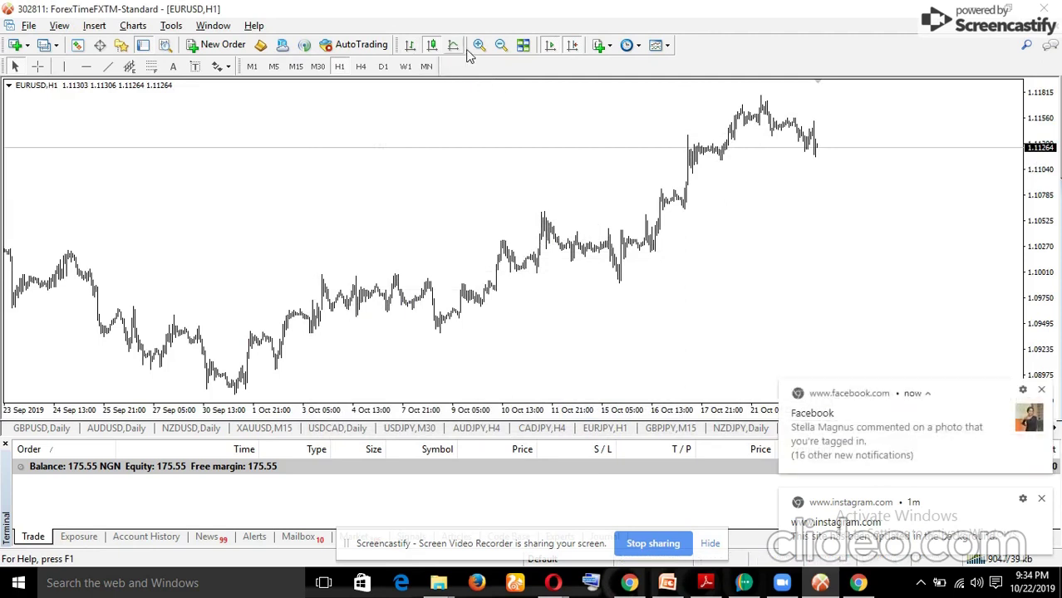
Zoom in on the EURUSD H1 chart and close the Facebook notification pop-up.
click(477, 46)
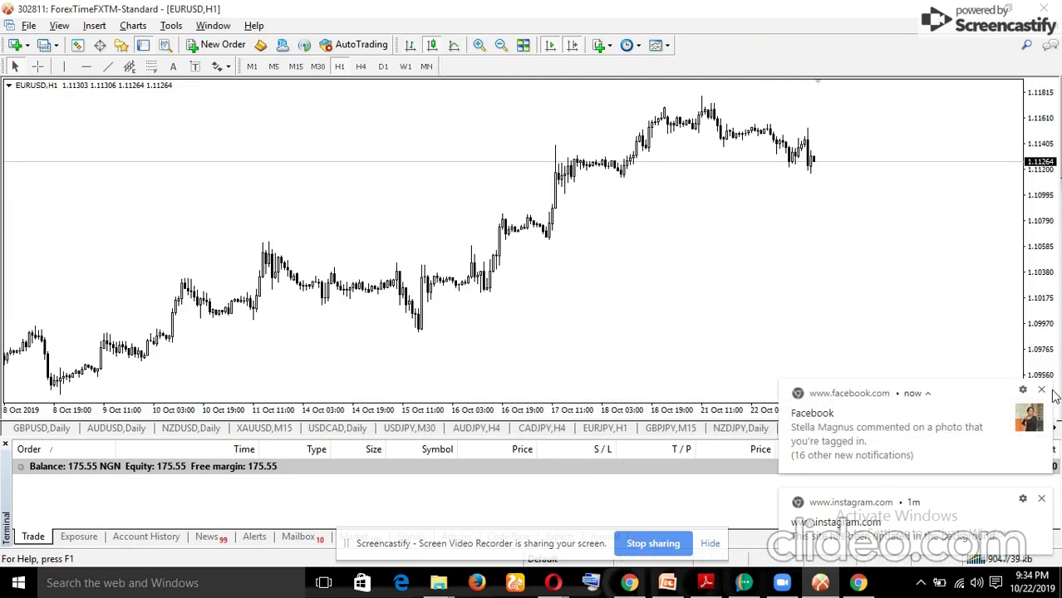
click(1043, 392)
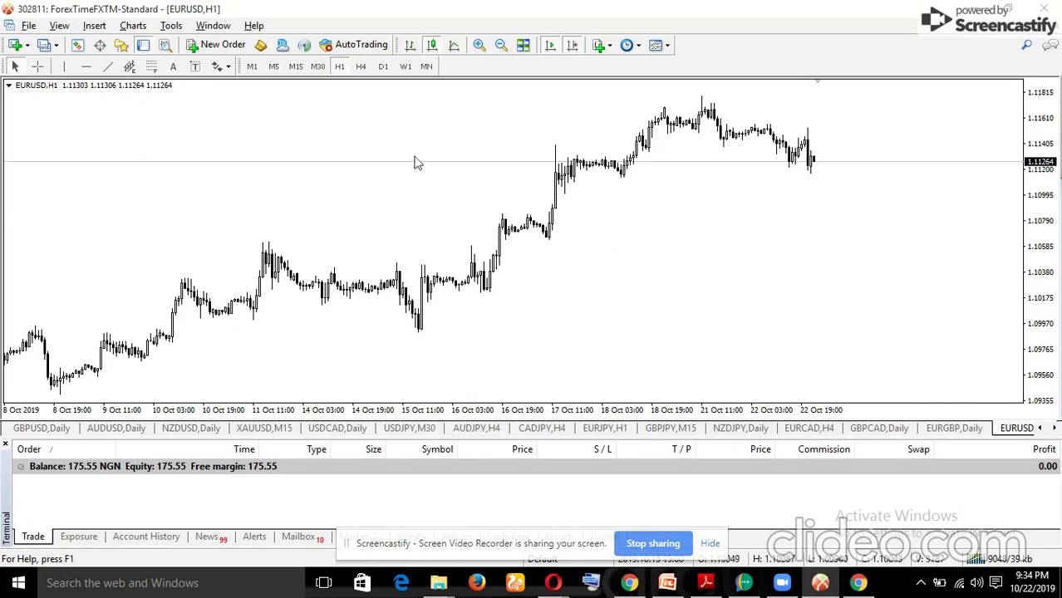
Switch EURUSD to the monthly timeframe and zoom out to show history back to 1998.
click(426, 66)
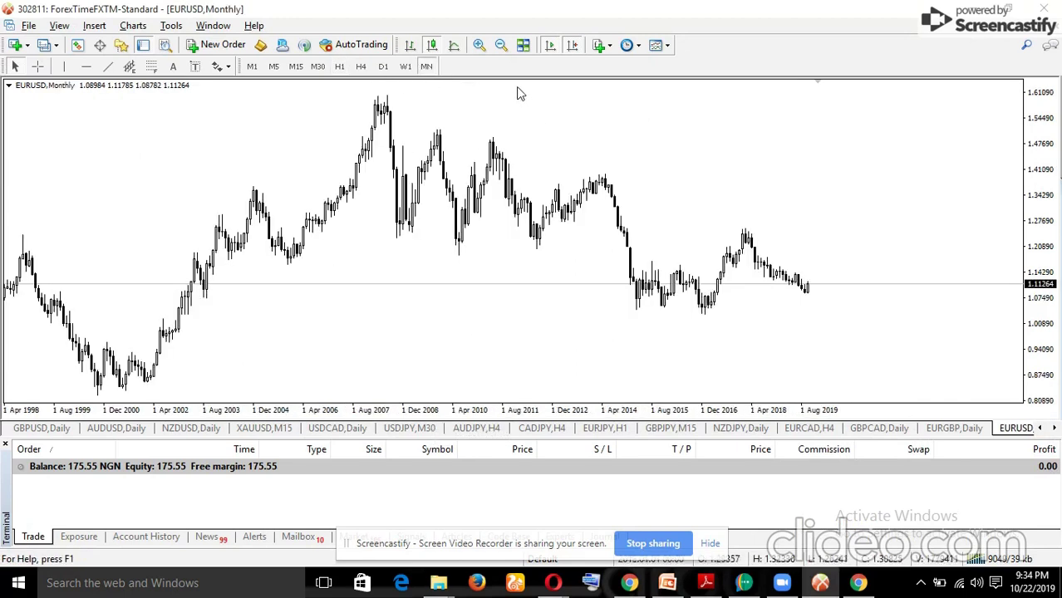
click(480, 45)
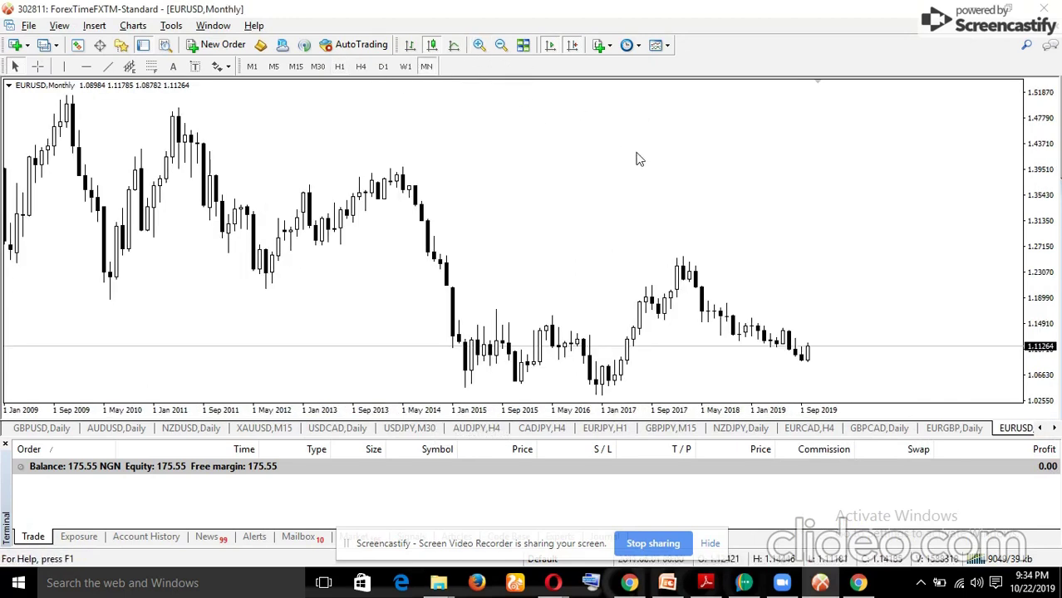
scroll(638, 160, down, 5)
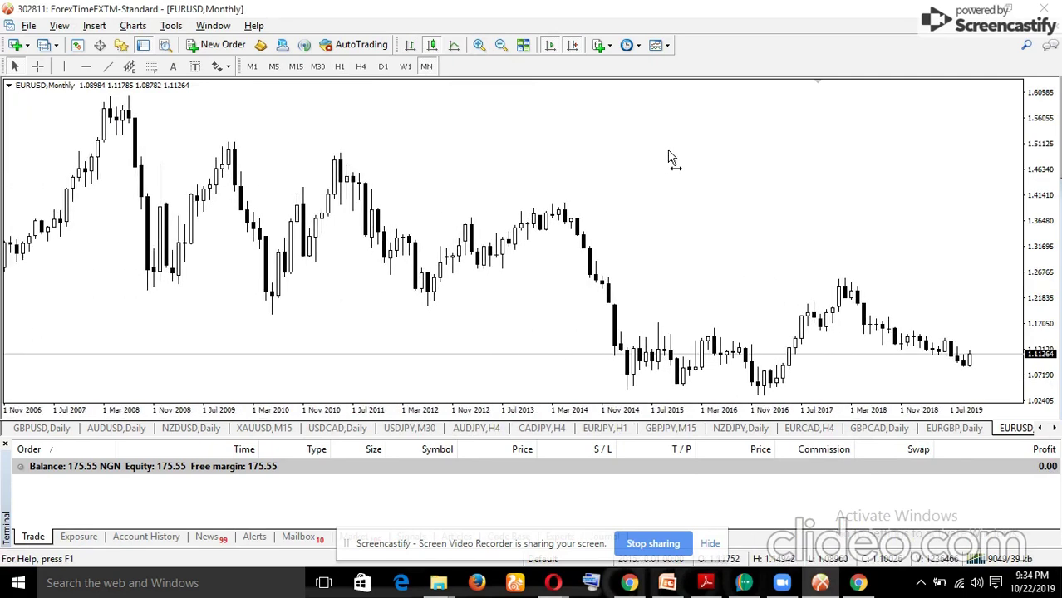
click(497, 48)
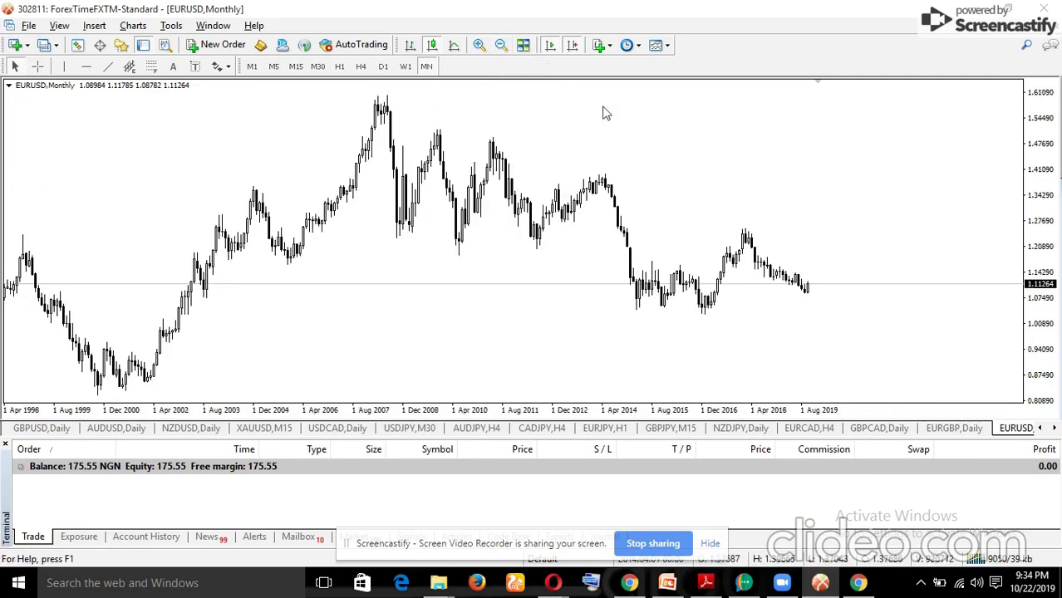
Place a horizontal support line at 1.09029 and zoom in twice on the 2014–2019 candles.
click(84, 70)
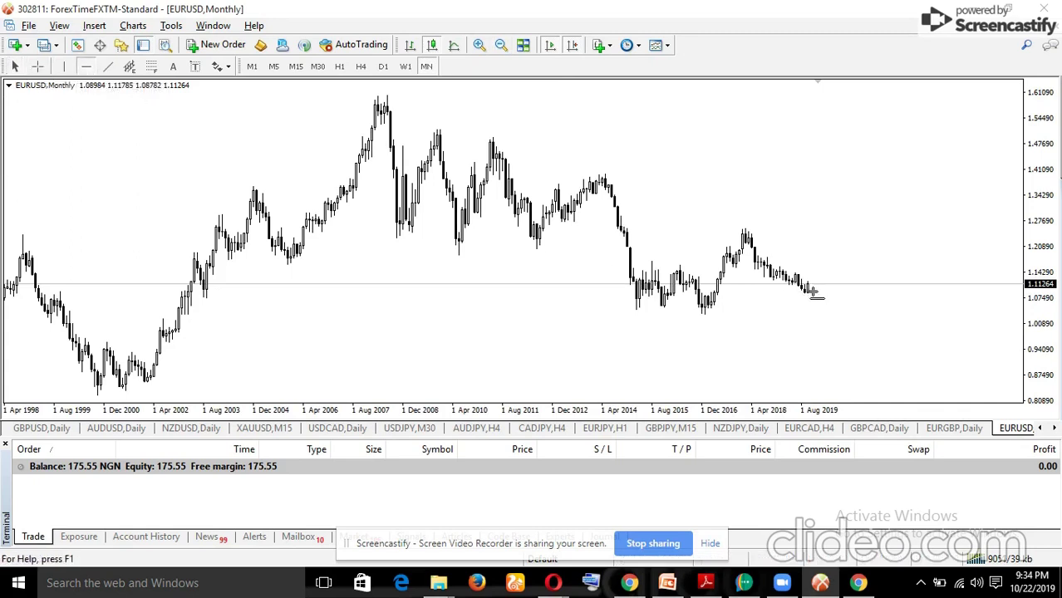
click(807, 292)
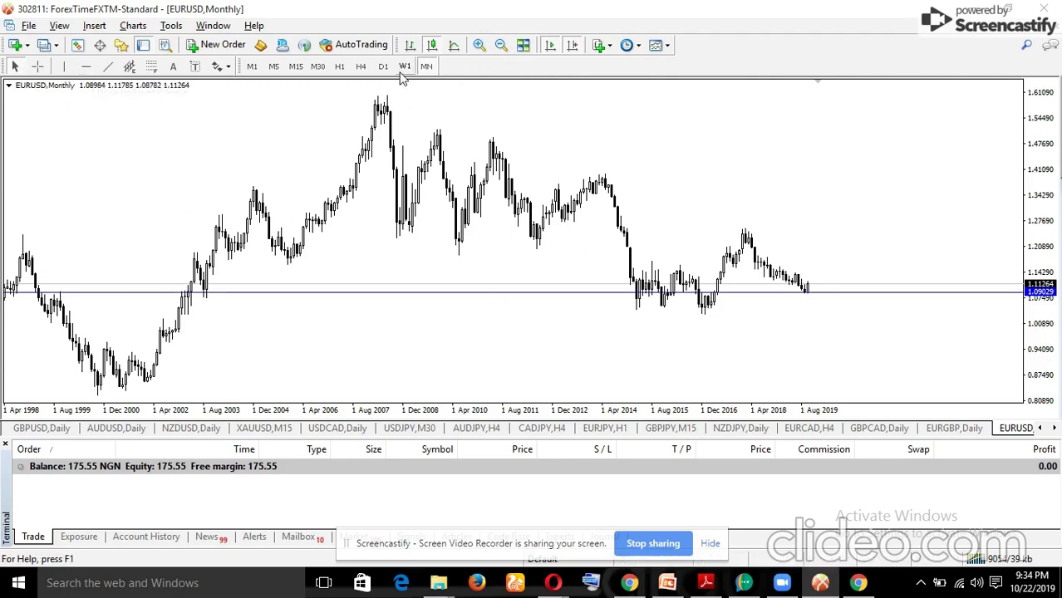
click(479, 45)
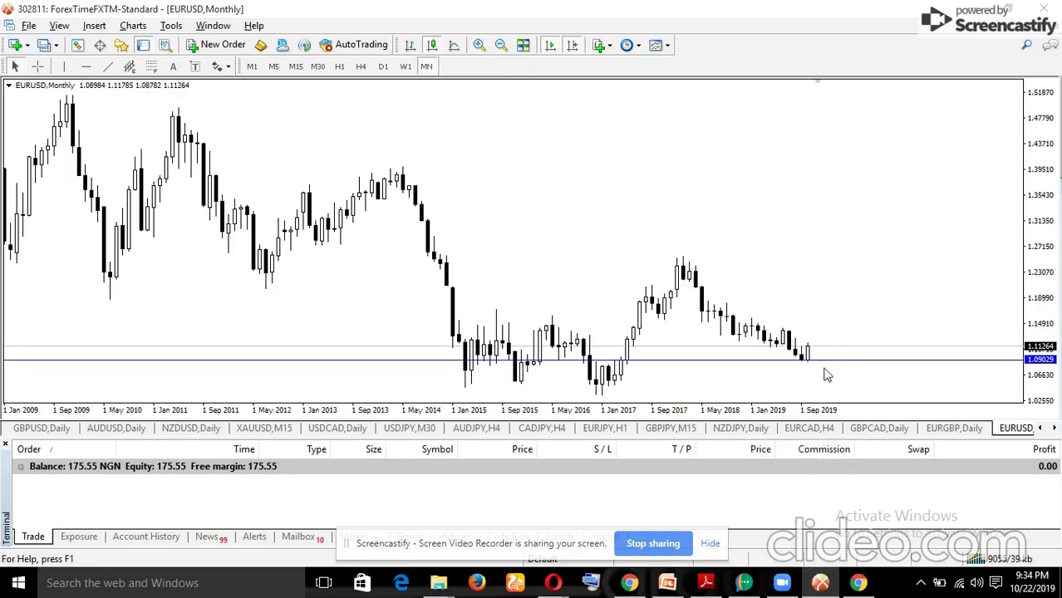
click(478, 45)
mouse_move(791, 339)
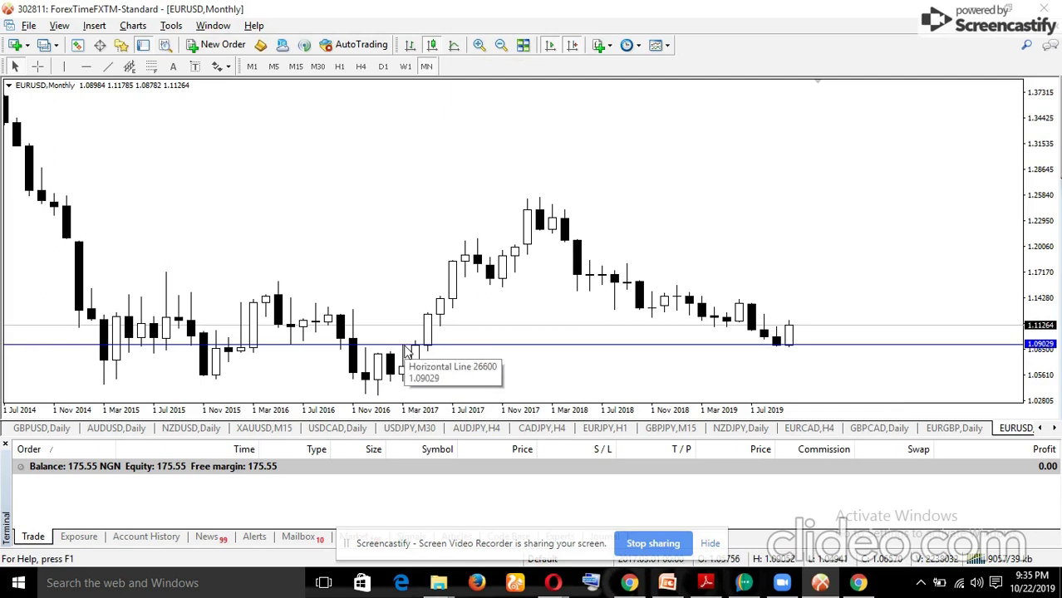
mouse_move(424, 351)
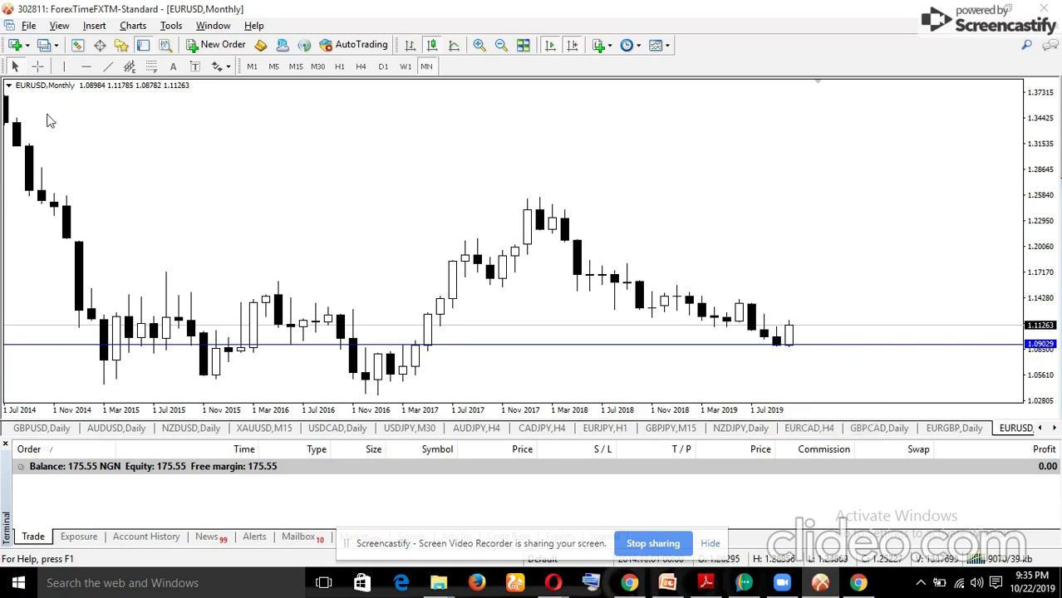
Add a second horizontal line at about 1.12475 and view it zoomed out on weekly candles.
click(85, 67)
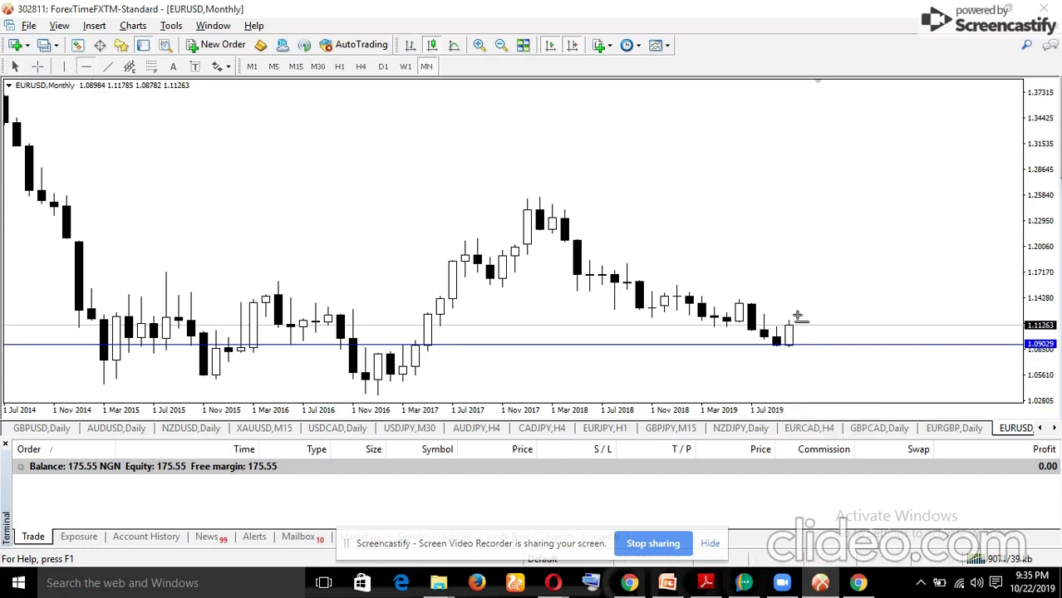
click(788, 310)
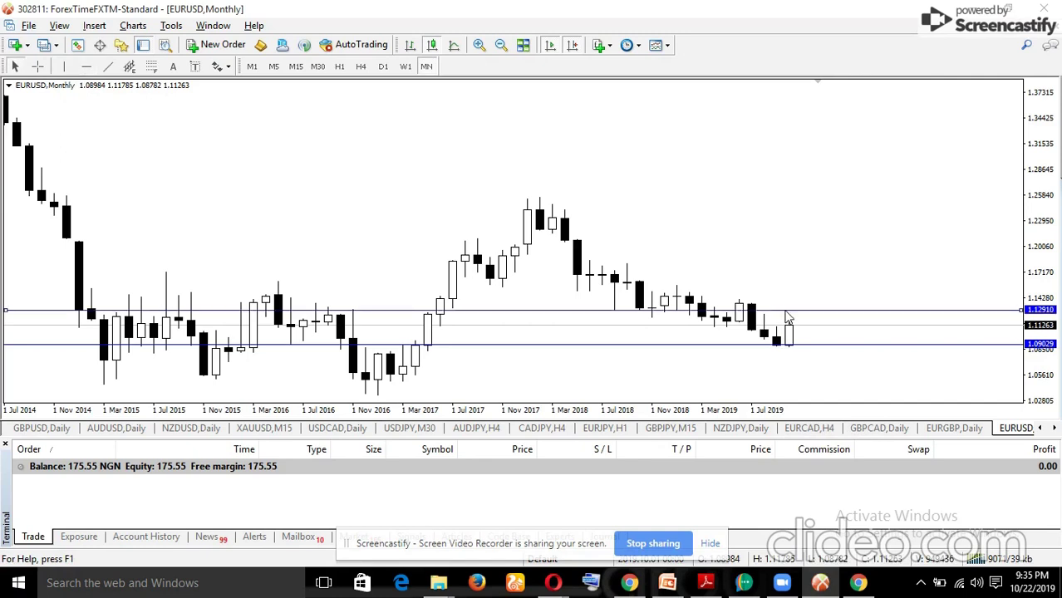
drag(787, 314, 803, 323)
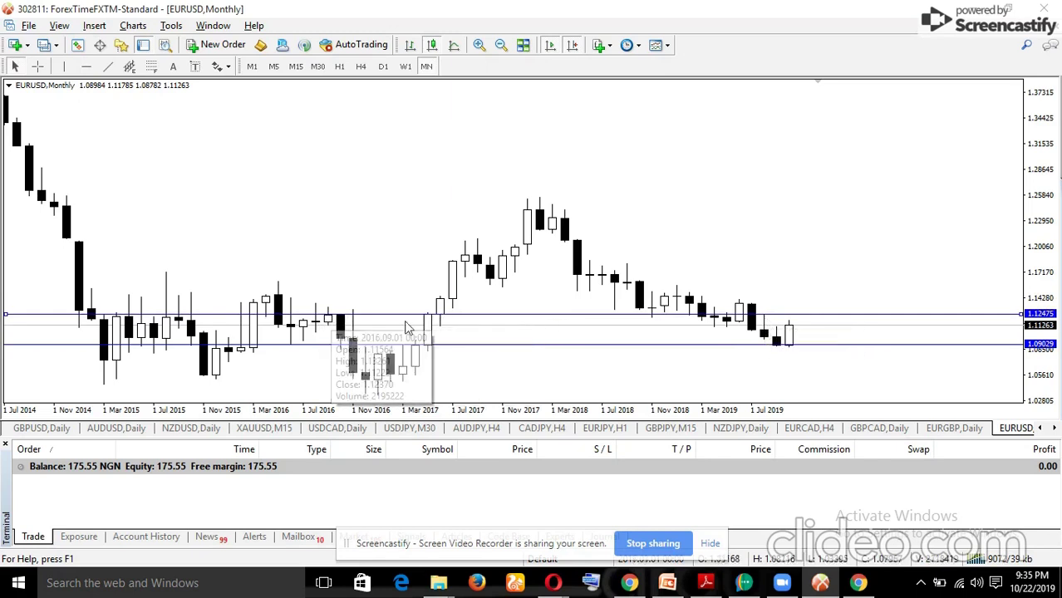
click(411, 70)
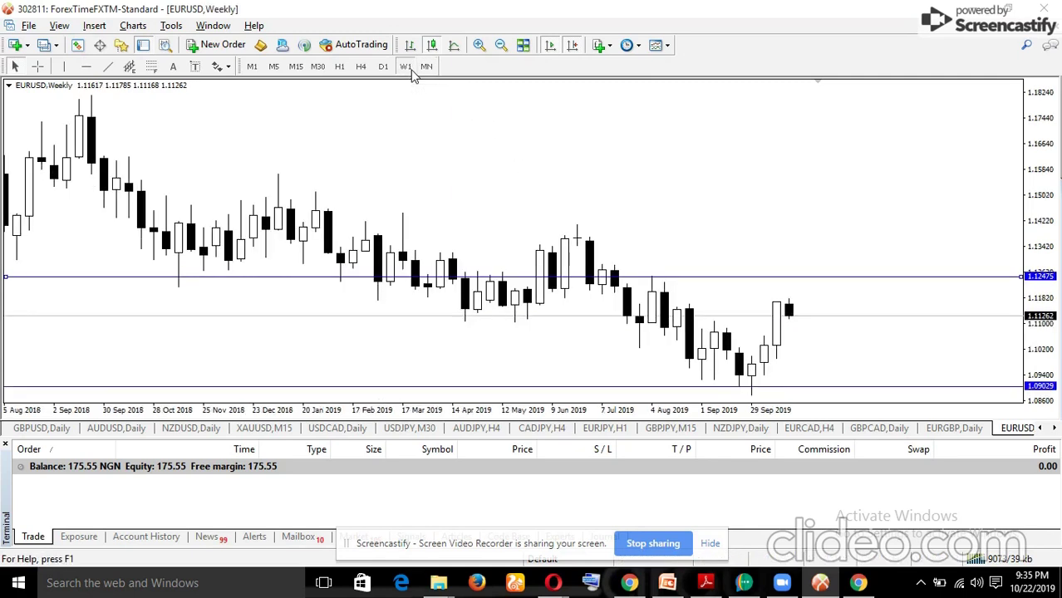
click(501, 45)
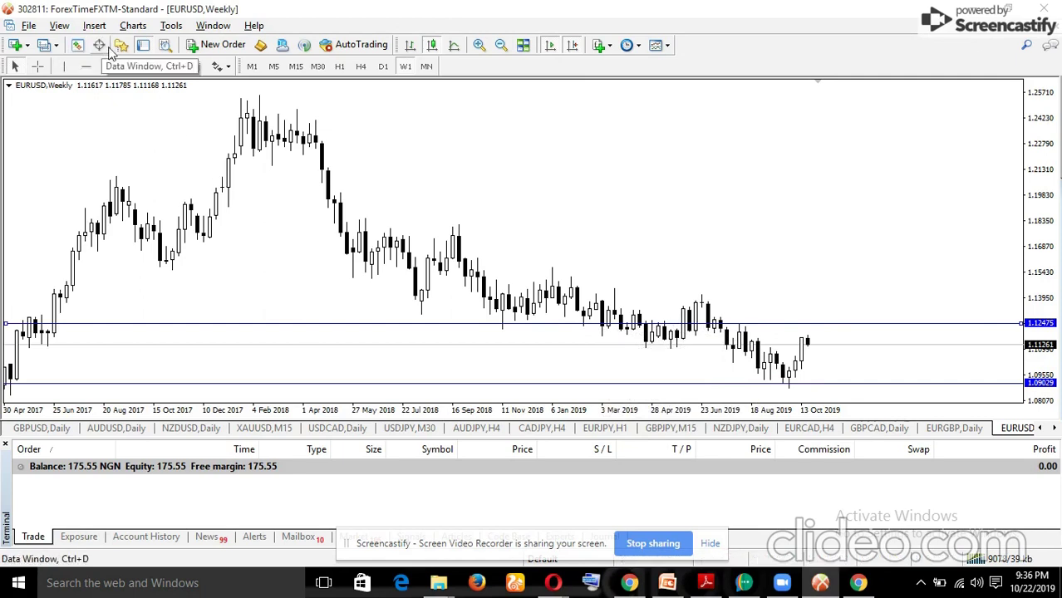
Draw a cyan rectangle zone along the 1.12475 line, then switch to daily candles.
click(94, 26)
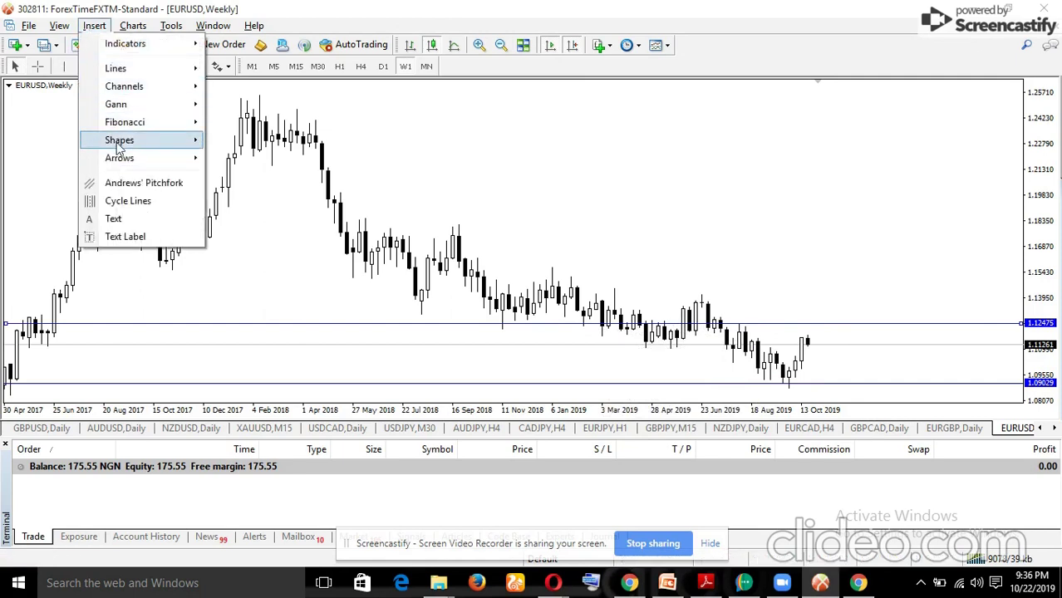
mouse_move(189, 141)
click(241, 140)
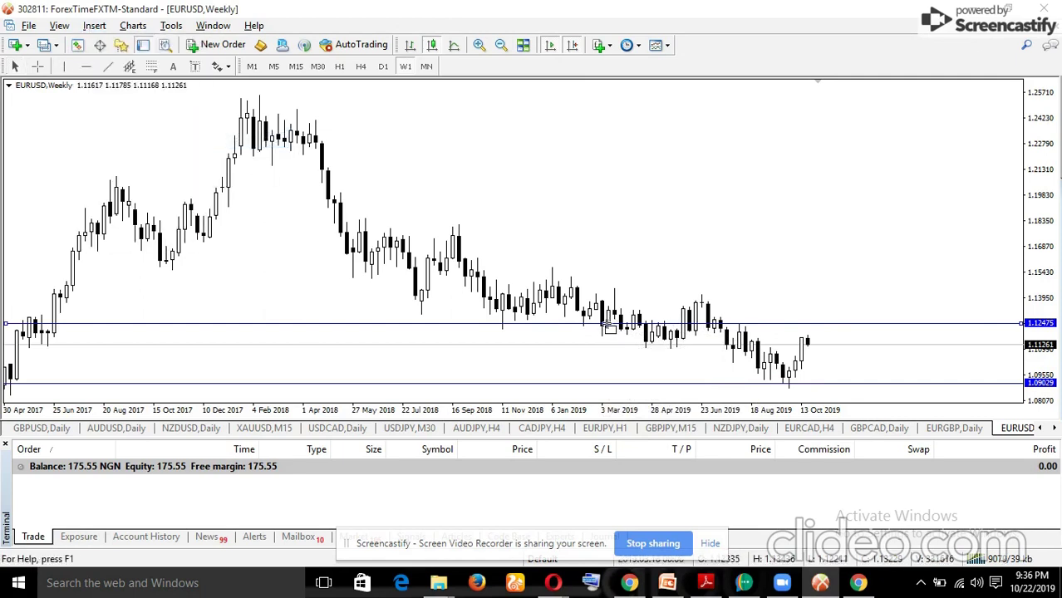
drag(612, 323, 919, 323)
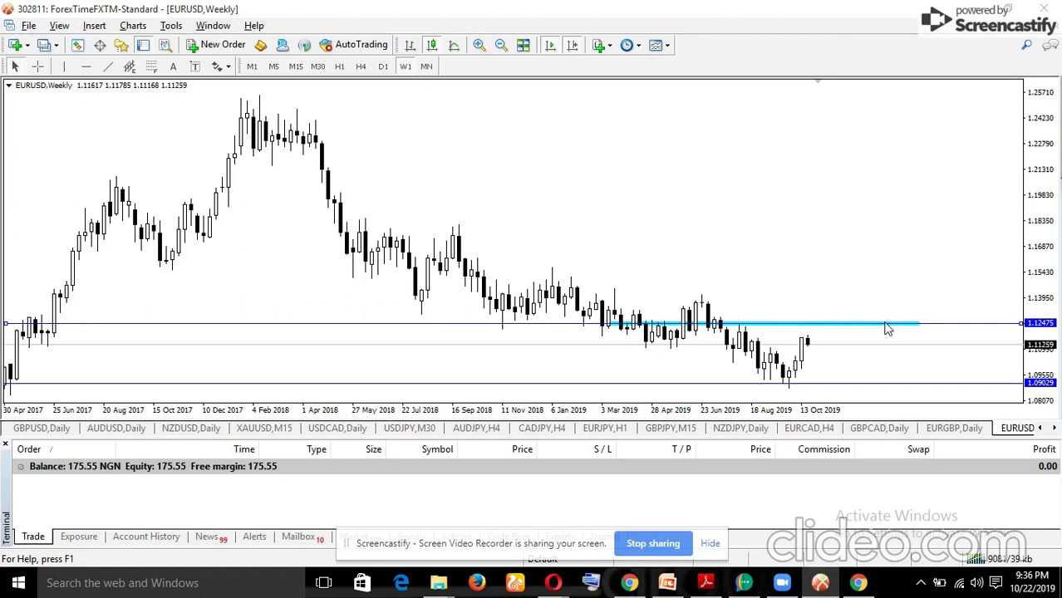
click(383, 66)
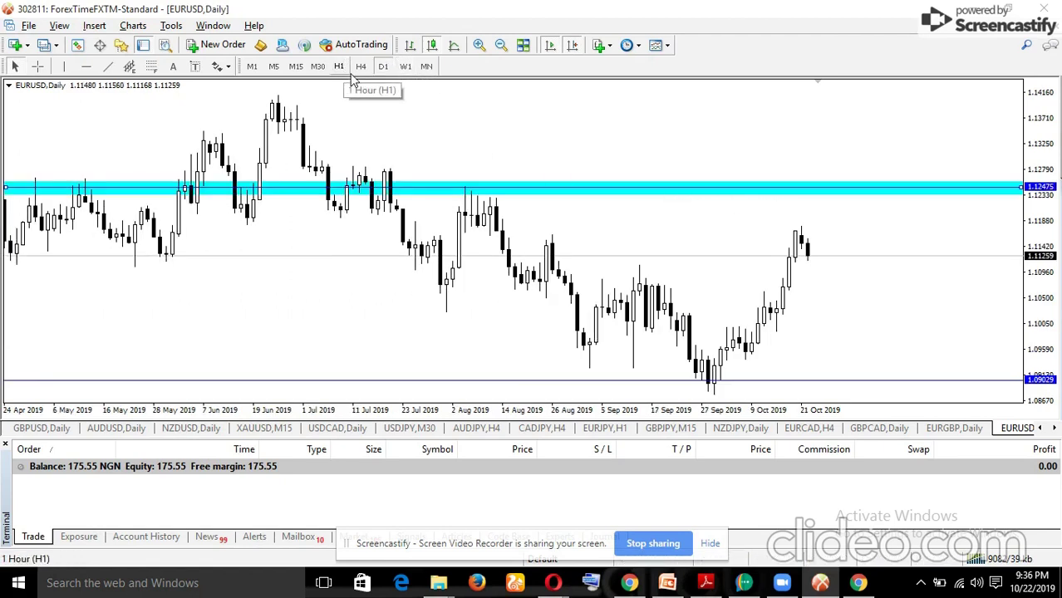
After checking the 4-hour view, place a horizontal line at about 1.11235 on the daily chart.
click(360, 66)
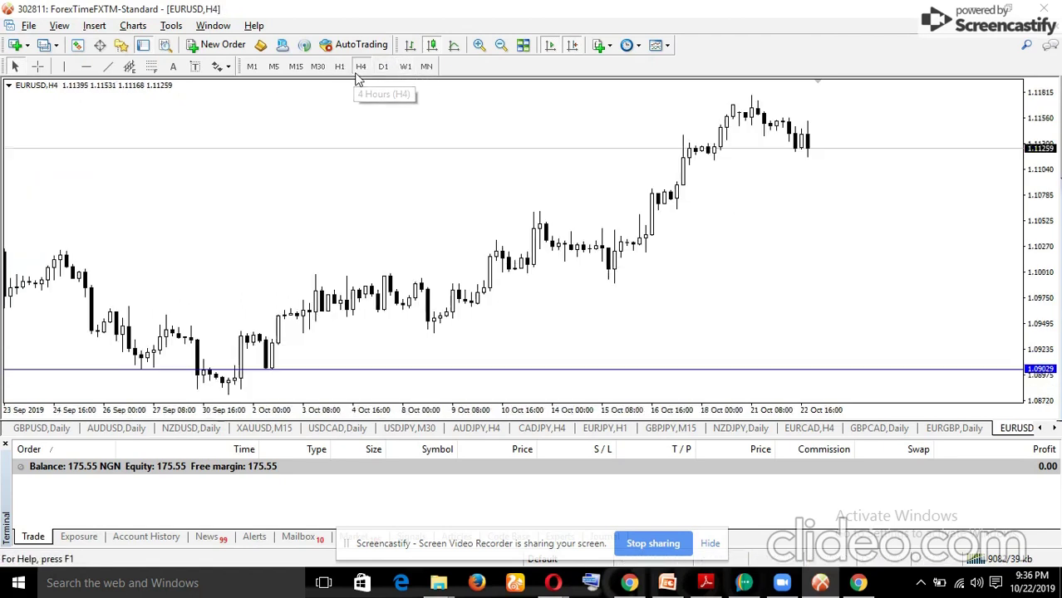
click(500, 47)
click(383, 67)
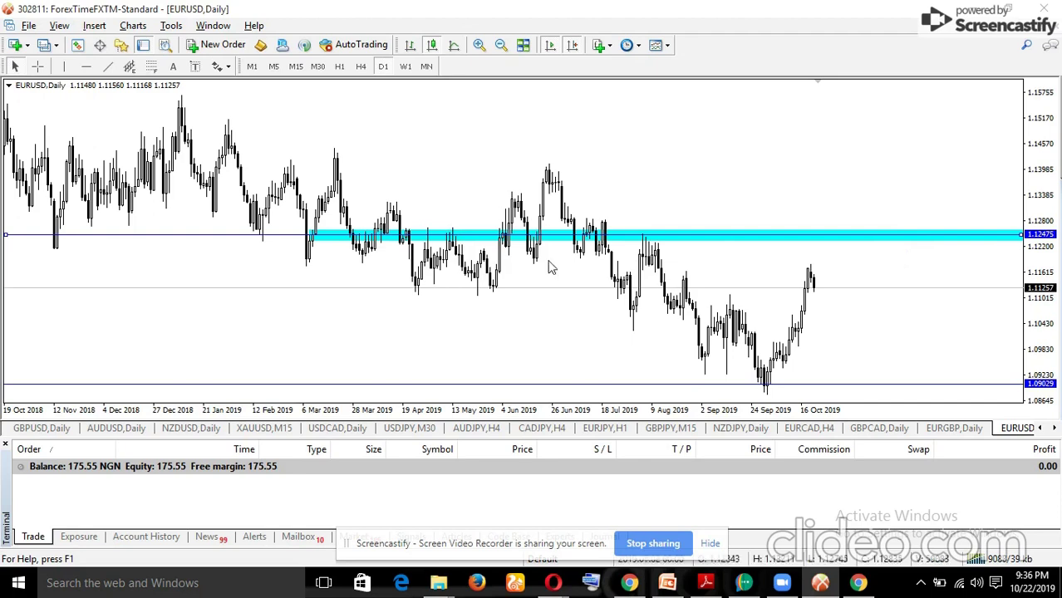
scroll(732, 167, up, 1)
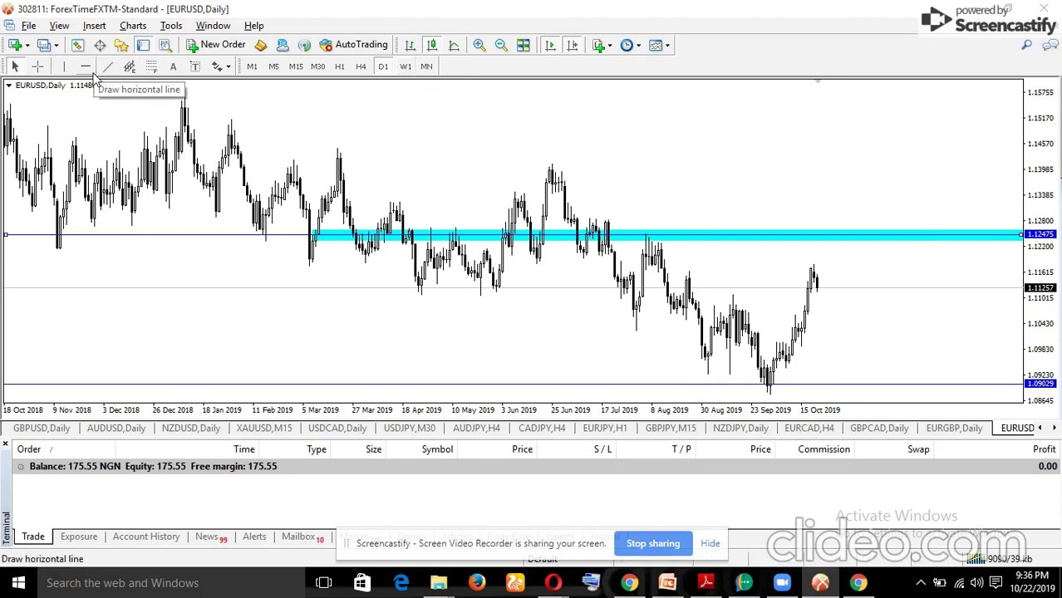
click(87, 67)
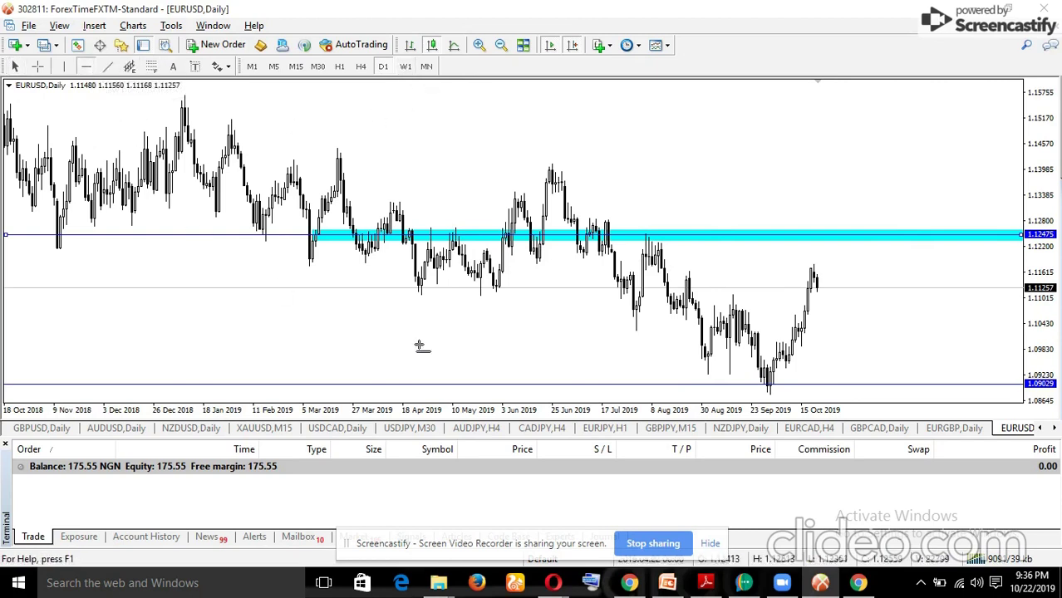
click(512, 289)
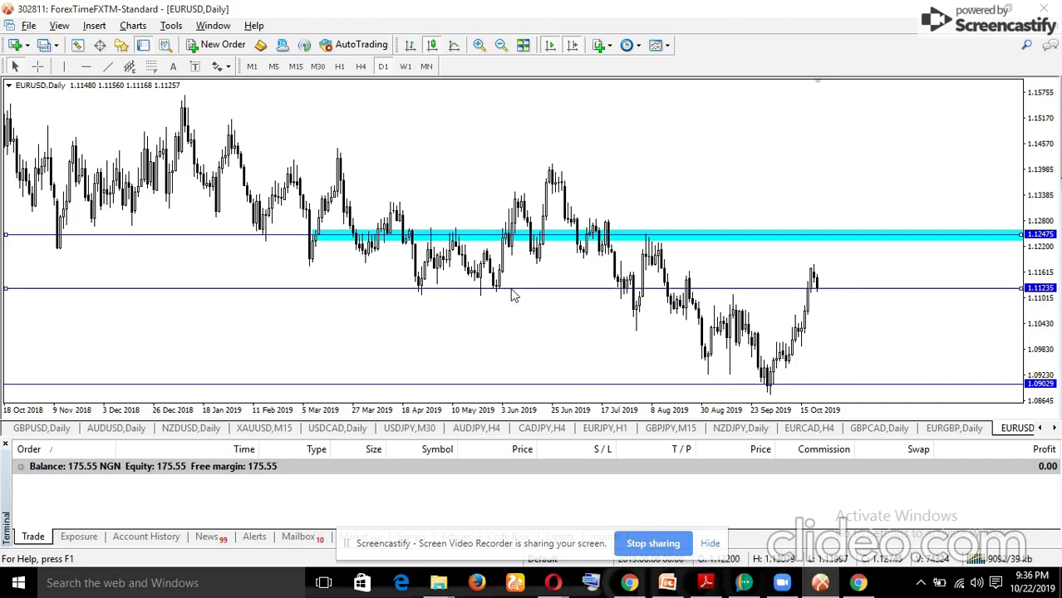
scroll(517, 295, down, 1)
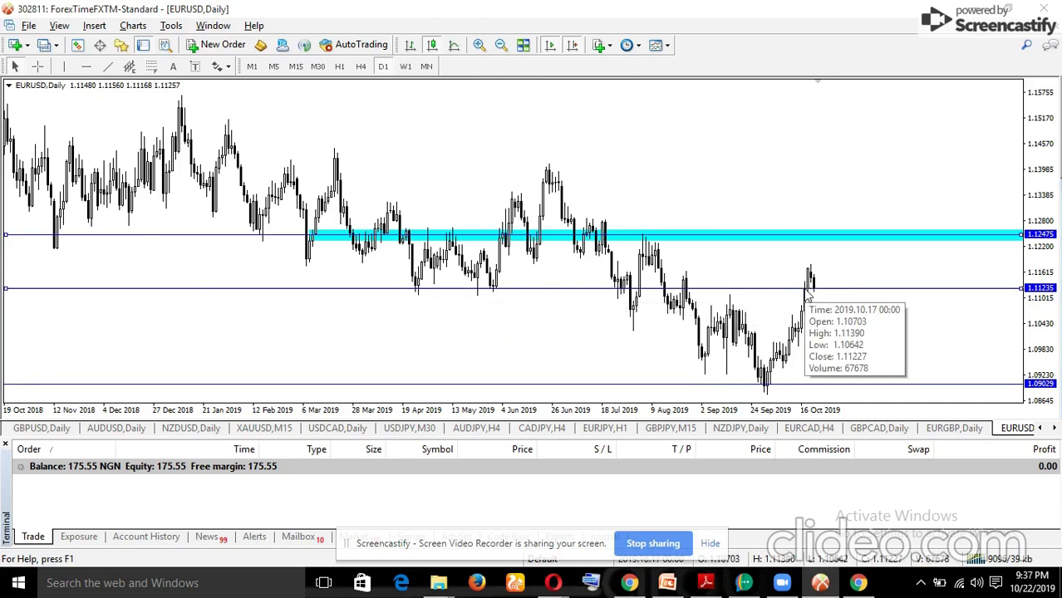
Set the 1.11235 line's colour to red, then check the levels on weekly before returning to daily.
right_click(875, 294)
click(910, 297)
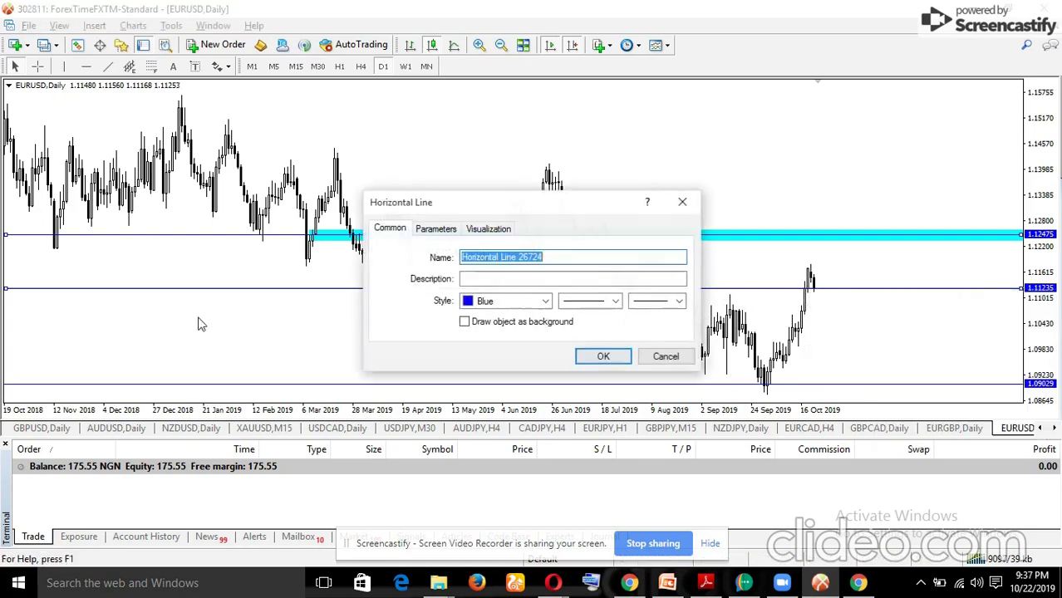
click(485, 303)
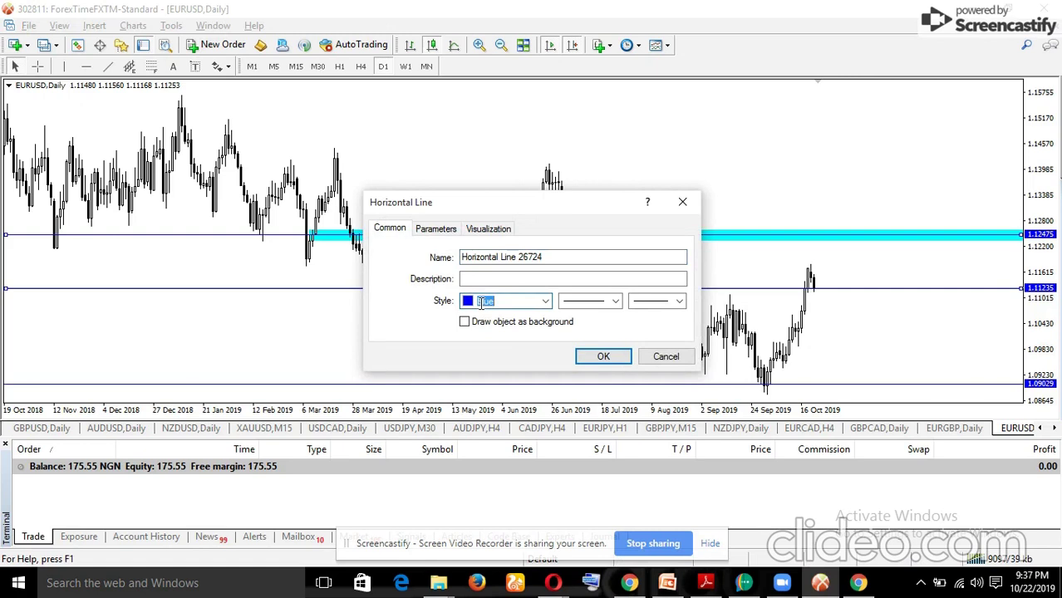
key(Return)
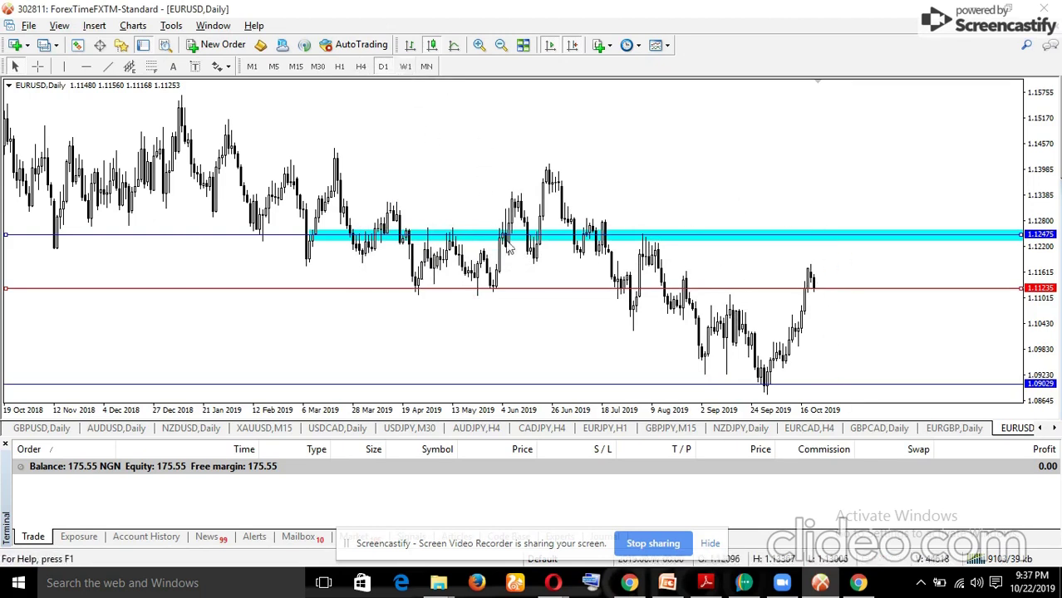
click(413, 67)
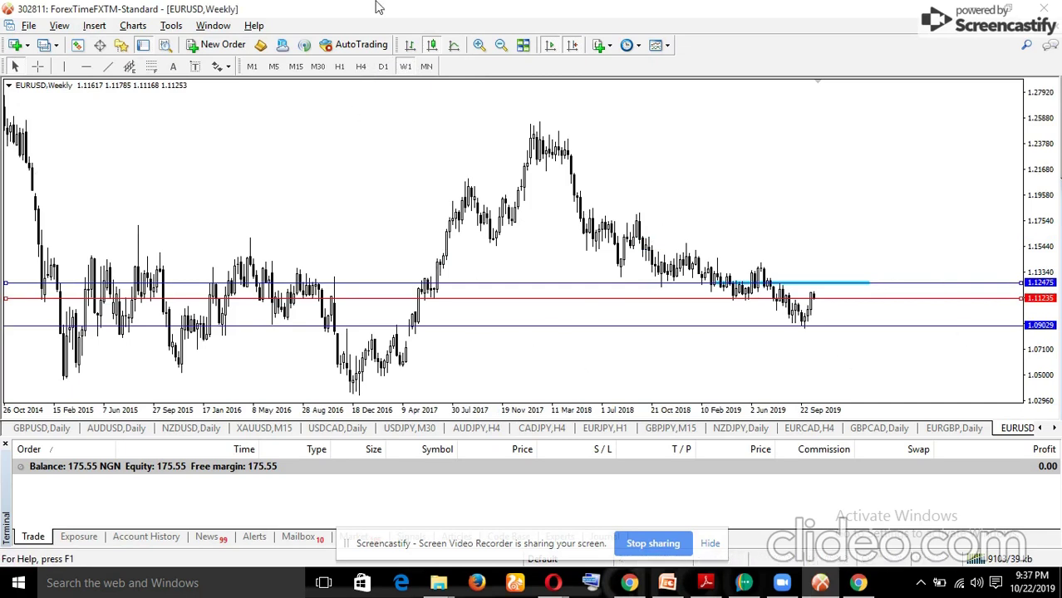
click(383, 67)
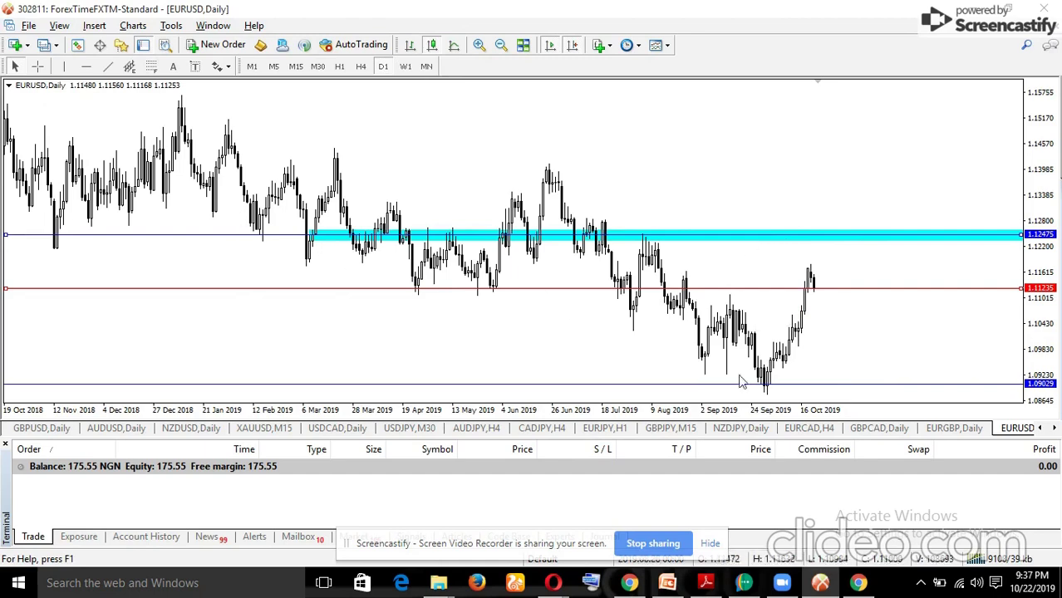
Return to PowerPoint, run the slide show from slide 4, and advance to RULES IN TRADING.
click(668, 583)
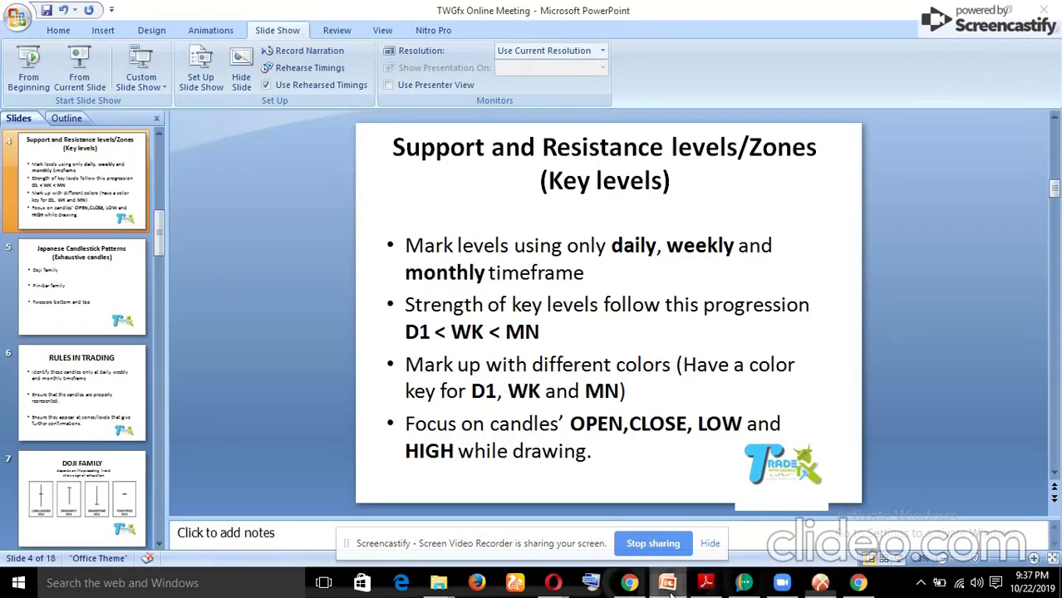
click(150, 79)
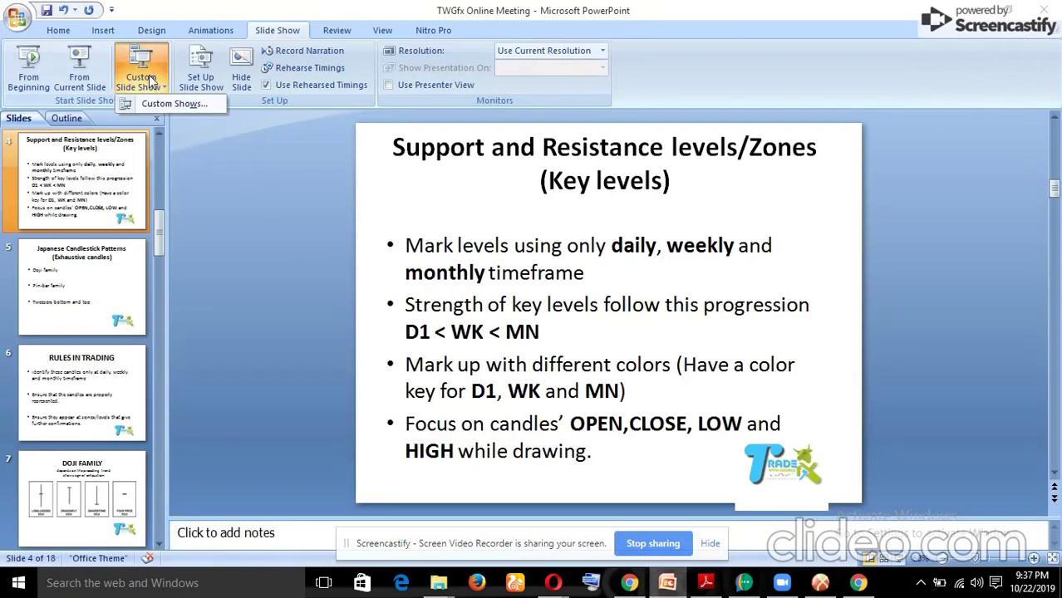
click(92, 70)
key(Right)
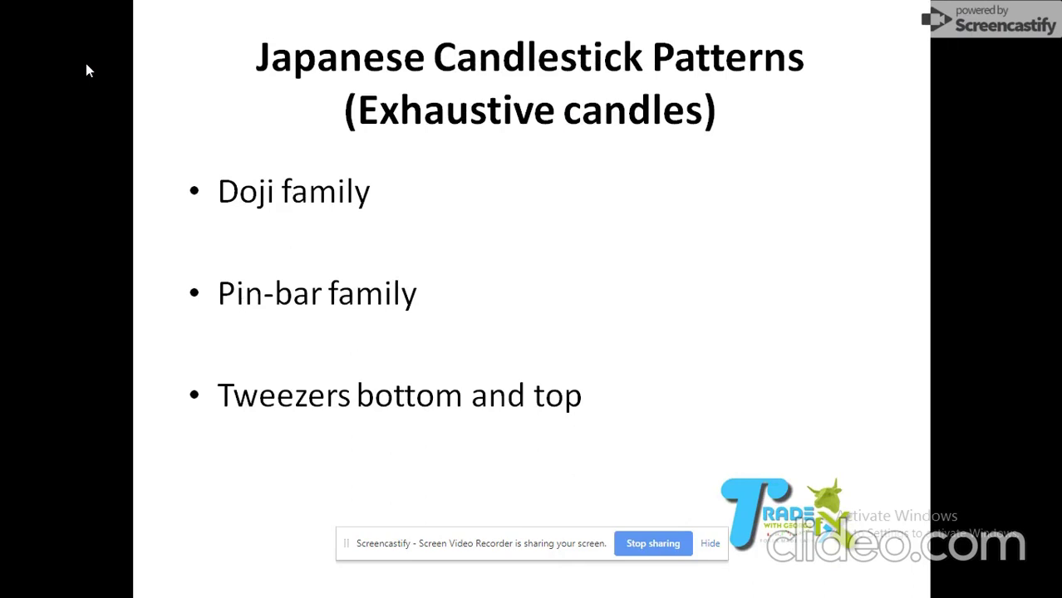
key(Right)
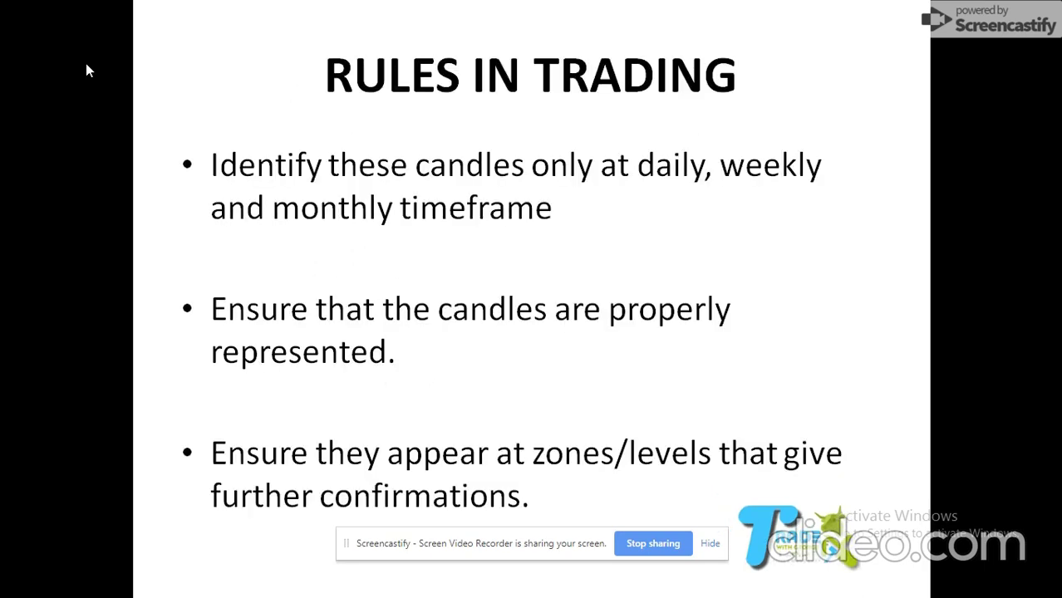